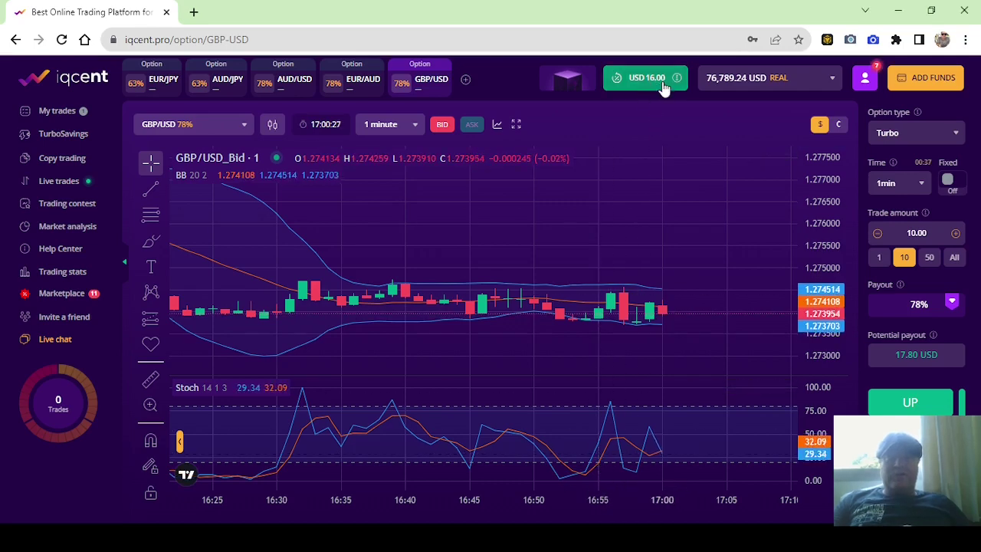
- Collect the USD 16.00 payout, bringing the balance to 76,805.24 USD, and review closed trades
{"action": "left_click", "coordinate": [637, 81]}
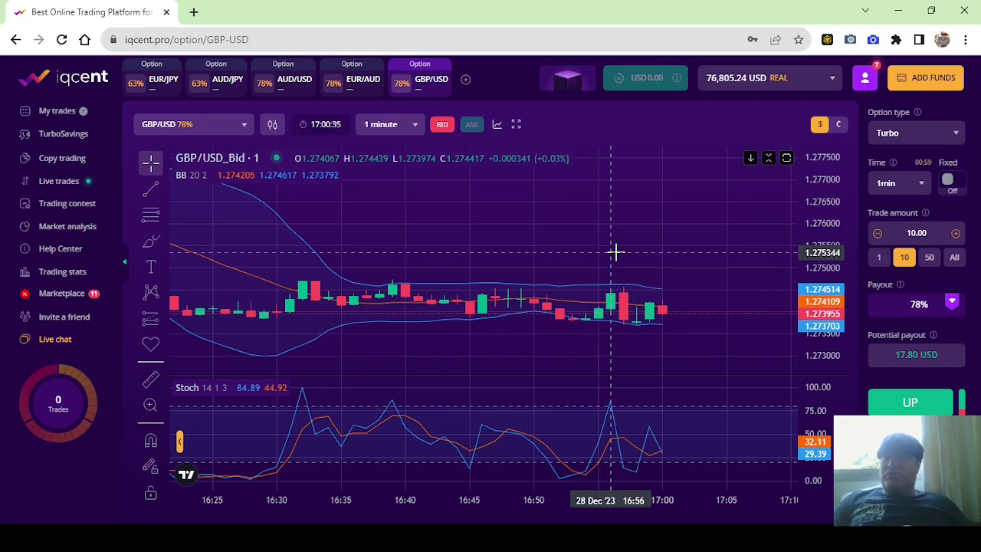
{"action": "left_click", "coordinate": [63, 112]}
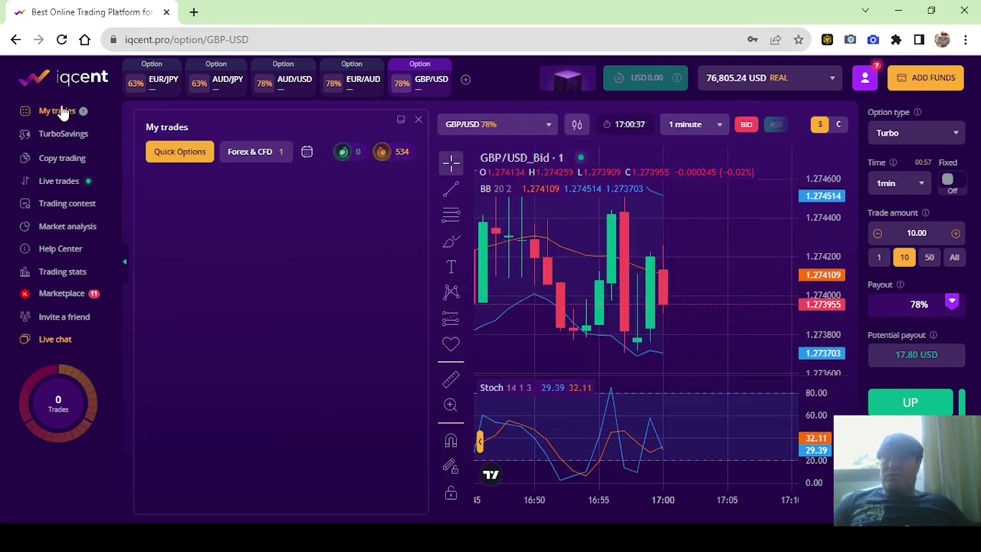
{"action": "scroll", "coordinate": [310, 299], "scroll_direction": "down", "scroll_amount": 2}
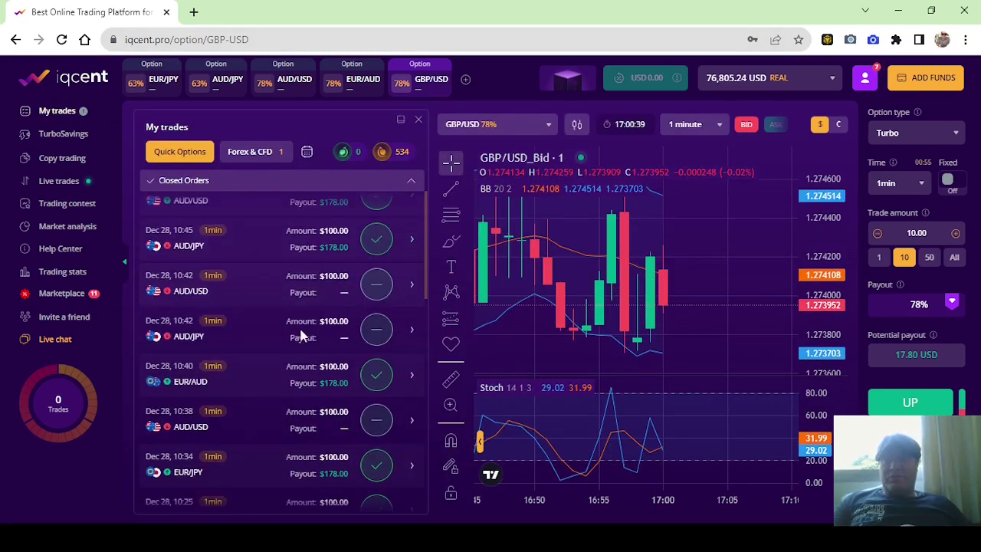
{"action": "scroll", "coordinate": [299, 335], "scroll_direction": "down", "scroll_amount": 2}
{"action": "scroll", "coordinate": [300, 340], "scroll_direction": "down", "scroll_amount": 1}
{"action": "scroll", "coordinate": [253, 426], "scroll_direction": "up", "scroll_amount": 2}
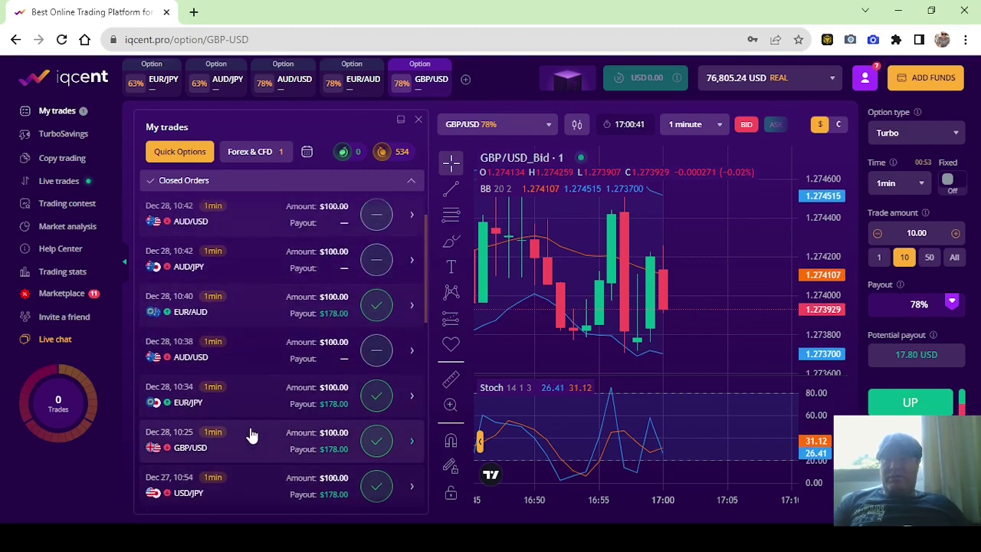
{"action": "scroll", "coordinate": [278, 434], "scroll_direction": "down", "scroll_amount": 3}
{"action": "scroll", "coordinate": [278, 435], "scroll_direction": "down", "scroll_amount": 3}
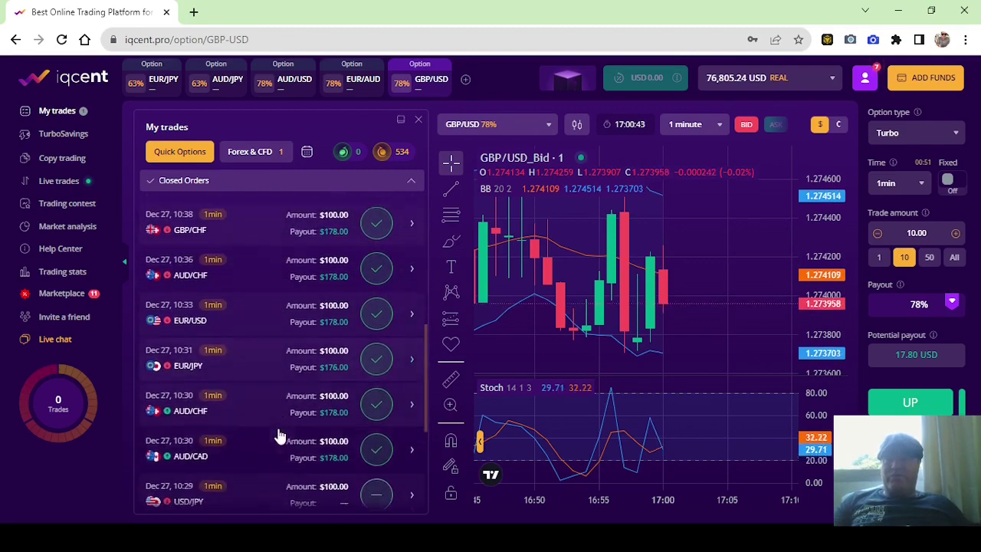
{"action": "scroll", "coordinate": [278, 435], "scroll_direction": "down", "scroll_amount": 2}
{"action": "scroll", "coordinate": [298, 337], "scroll_direction": "down", "scroll_amount": 2}
{"action": "scroll", "coordinate": [260, 322], "scroll_direction": "up", "scroll_amount": 3}
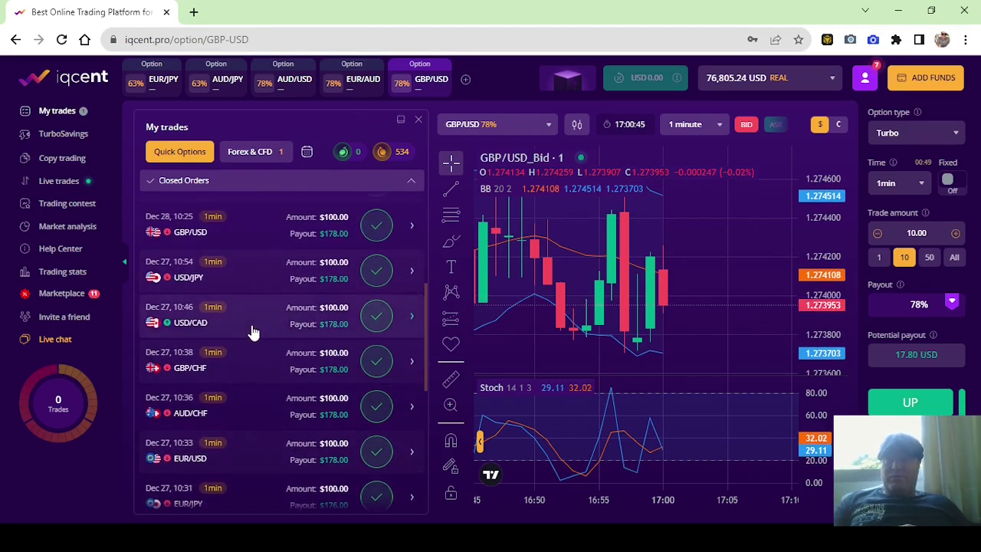
{"action": "scroll", "coordinate": [251, 334], "scroll_direction": "up", "scroll_amount": 3}
{"action": "scroll", "coordinate": [242, 345], "scroll_direction": "up", "scroll_amount": 2}
{"action": "scroll", "coordinate": [245, 361], "scroll_direction": "up", "scroll_amount": 1}
{"action": "scroll", "coordinate": [264, 338], "scroll_direction": "up", "scroll_amount": 1}
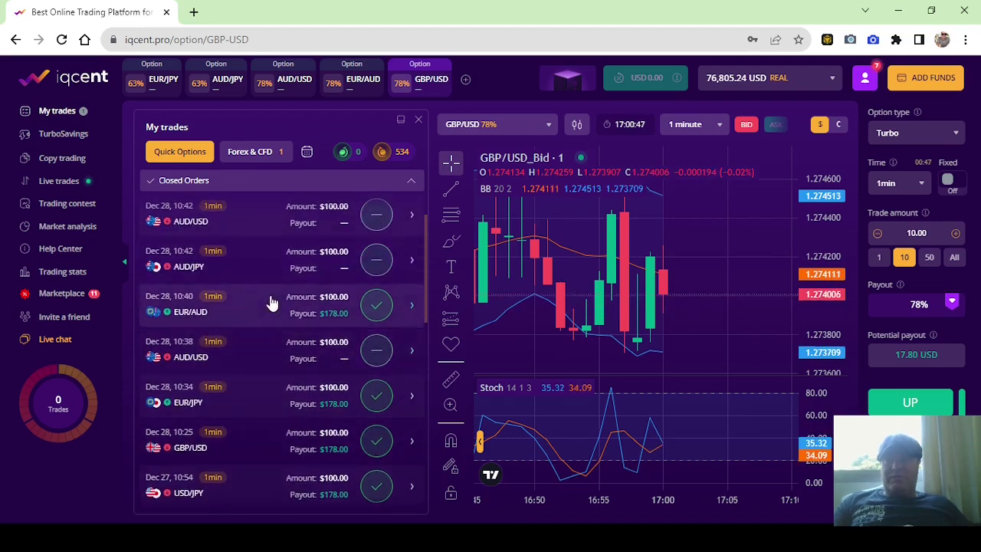
{"action": "scroll", "coordinate": [271, 302], "scroll_direction": "up", "scroll_amount": 2}
{"action": "scroll", "coordinate": [350, 389], "scroll_direction": "down", "scroll_amount": 1}
{"action": "scroll", "coordinate": [271, 431], "scroll_direction": "down", "scroll_amount": 1}
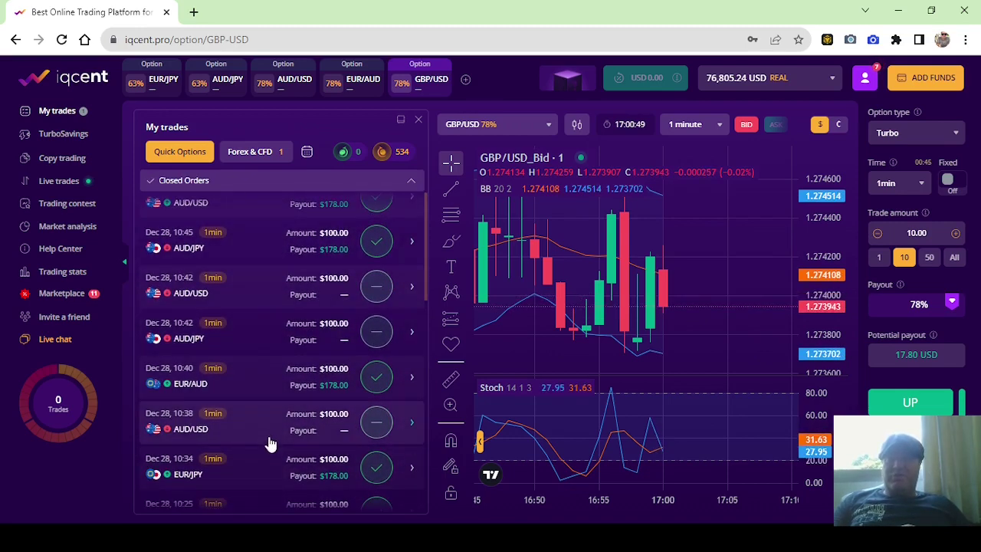
{"action": "scroll", "coordinate": [271, 432], "scroll_direction": "up", "scroll_amount": 1}
{"action": "scroll", "coordinate": [302, 399], "scroll_direction": "up", "scroll_amount": 1}
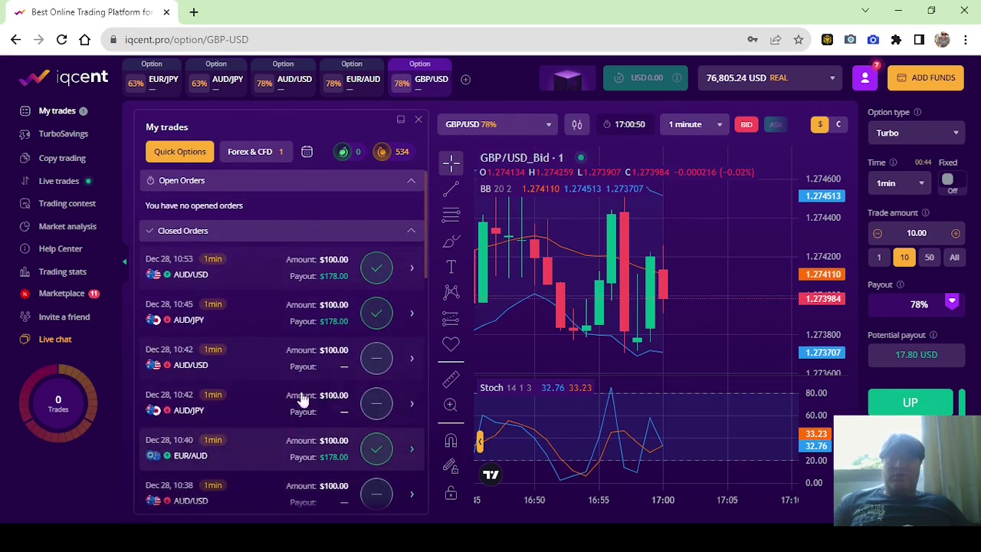
{"action": "left_click", "coordinate": [419, 121]}
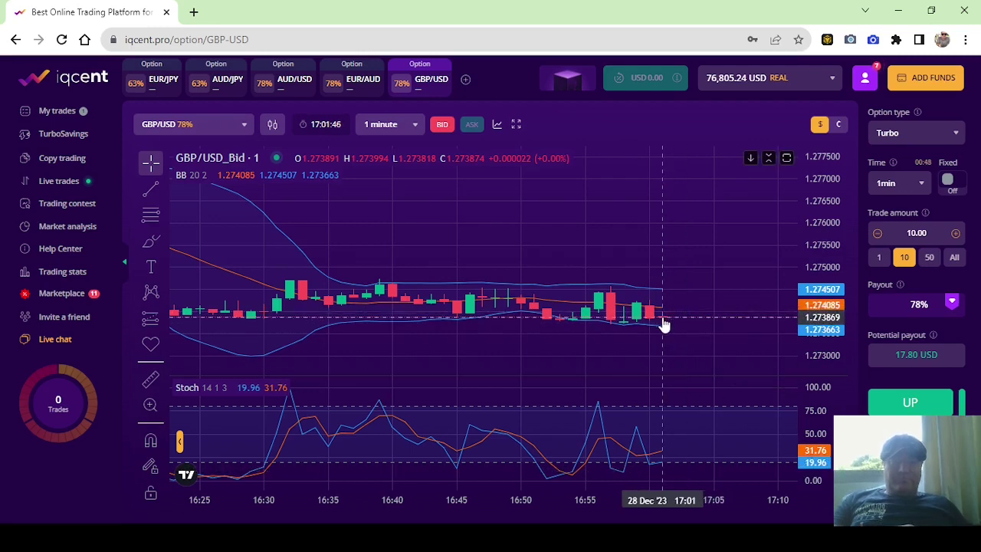
{"action": "scroll", "coordinate": [663, 337], "scroll_direction": "up", "scroll_amount": 3}
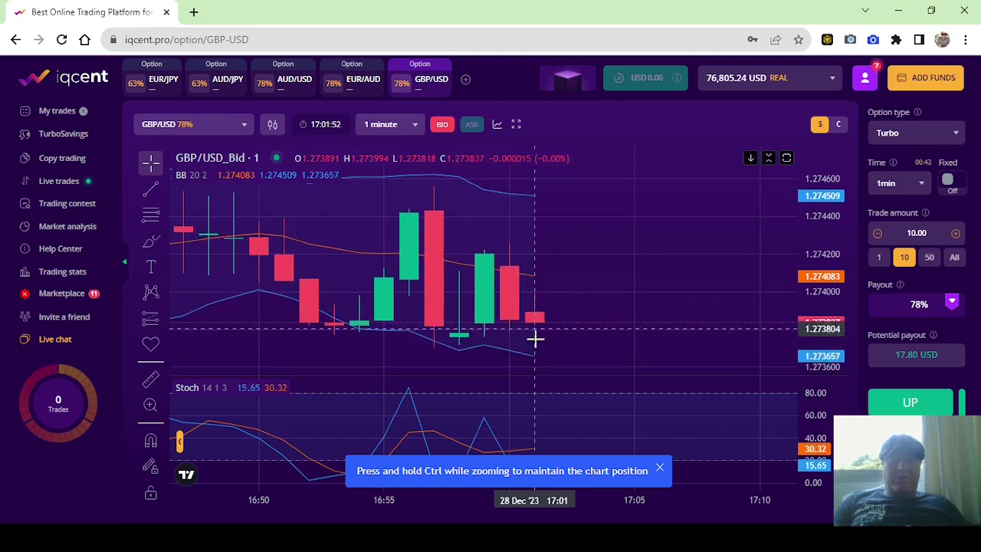
- Dismiss the Ctrl-zoom hint on the zoomed GBP/USD chart
{"action": "left_click", "coordinate": [659, 467]}
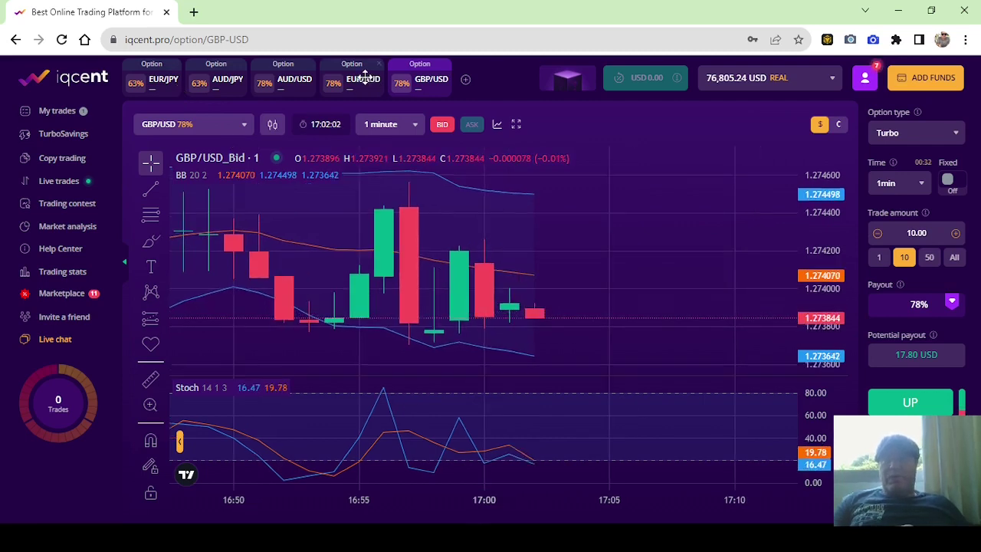
- Switch the chart from GBP/USD to the AUD/JPY pair
{"action": "left_click", "coordinate": [358, 79]}
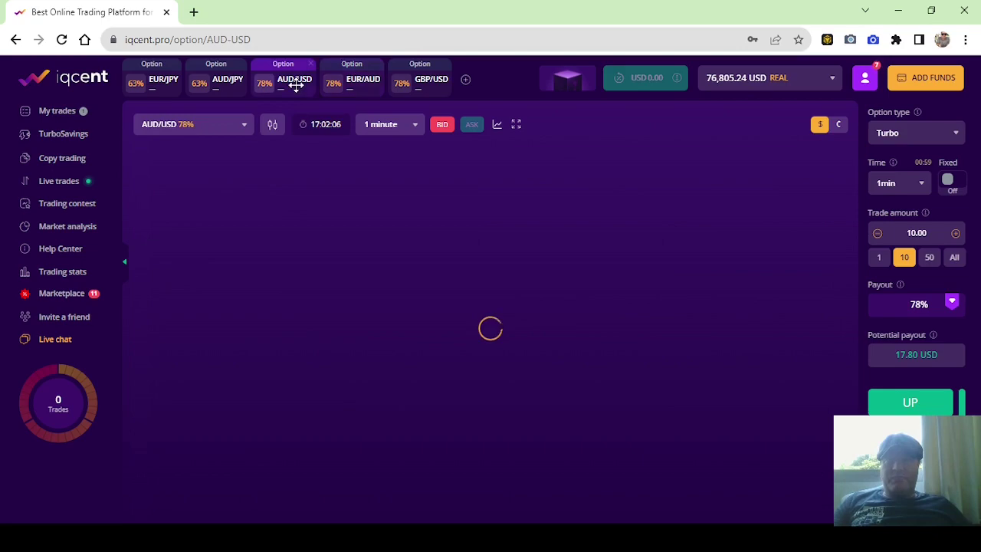
{"action": "left_click", "coordinate": [227, 82]}
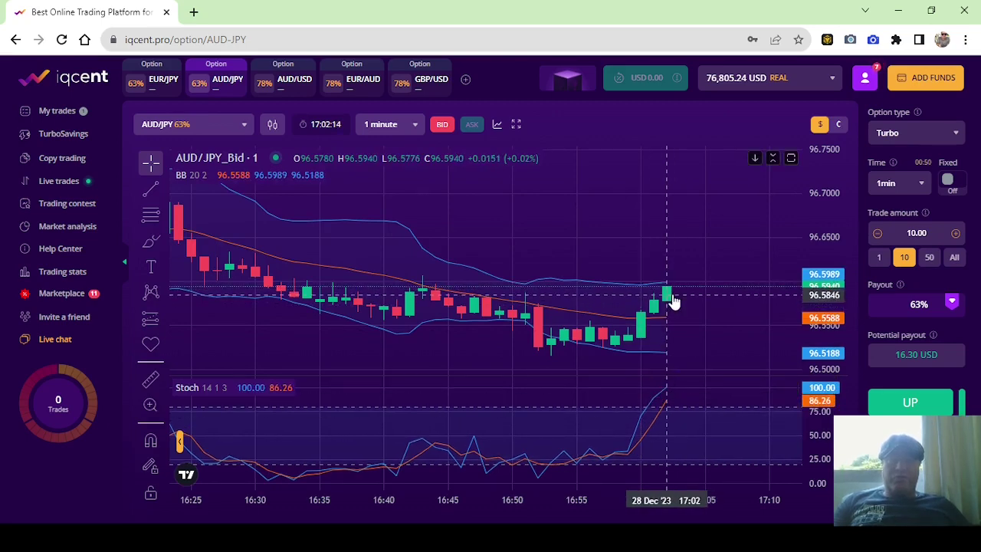
{"action": "scroll", "coordinate": [669, 293], "scroll_direction": "up", "scroll_amount": 3}
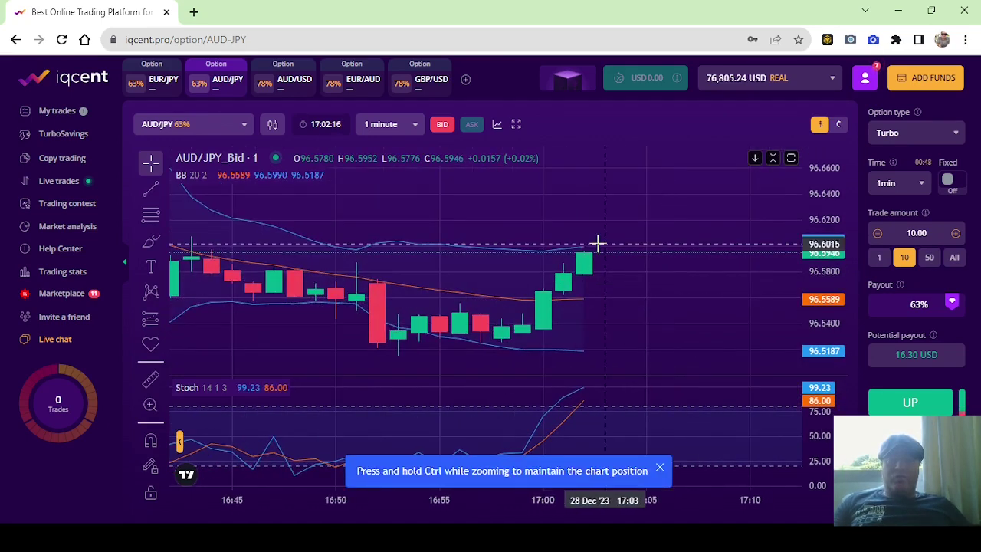